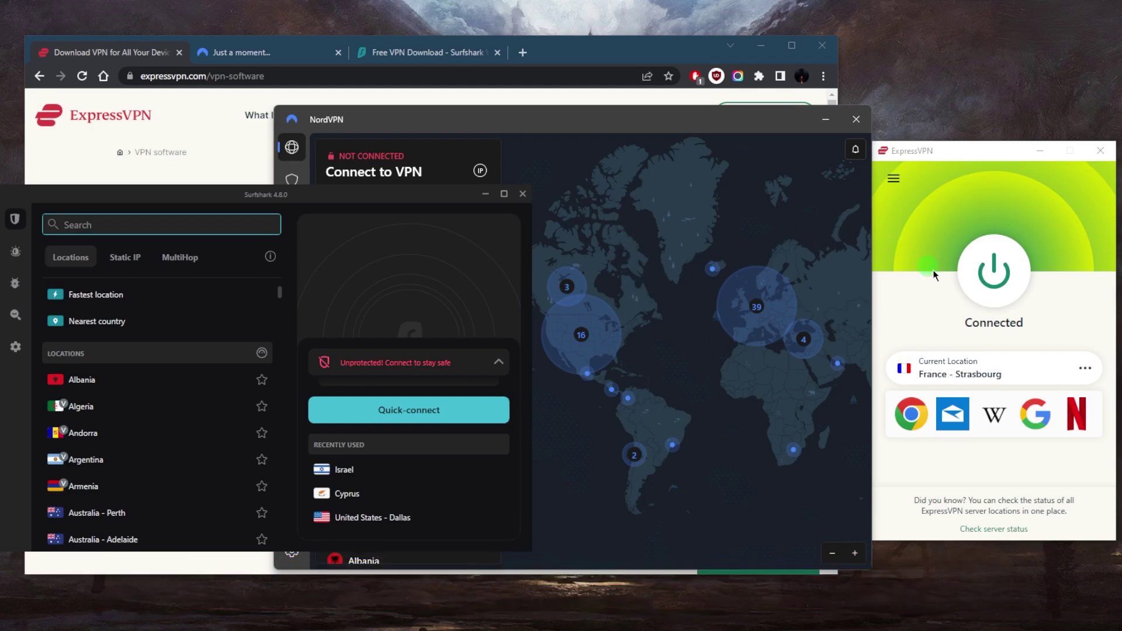
Step: Browse NordVPN's Threat Protection and Dark Web Monitor pages, then return to its server map
{"action": "left_click", "coordinate": [945, 236]}
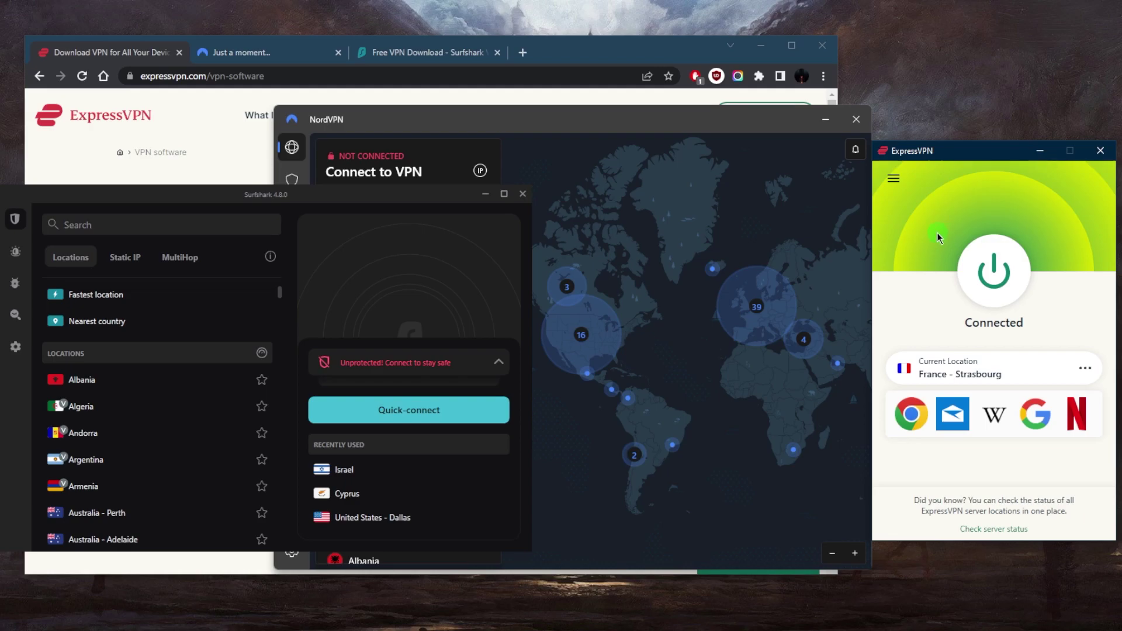
{"action": "left_click", "coordinate": [577, 232]}
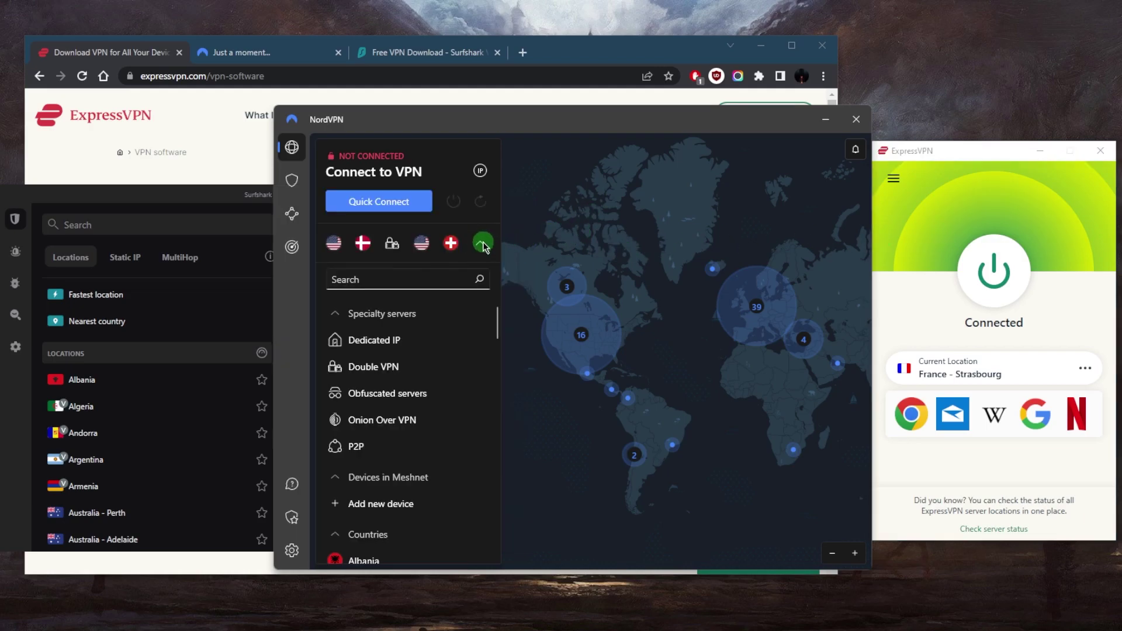
{"action": "left_click", "coordinate": [292, 180]}
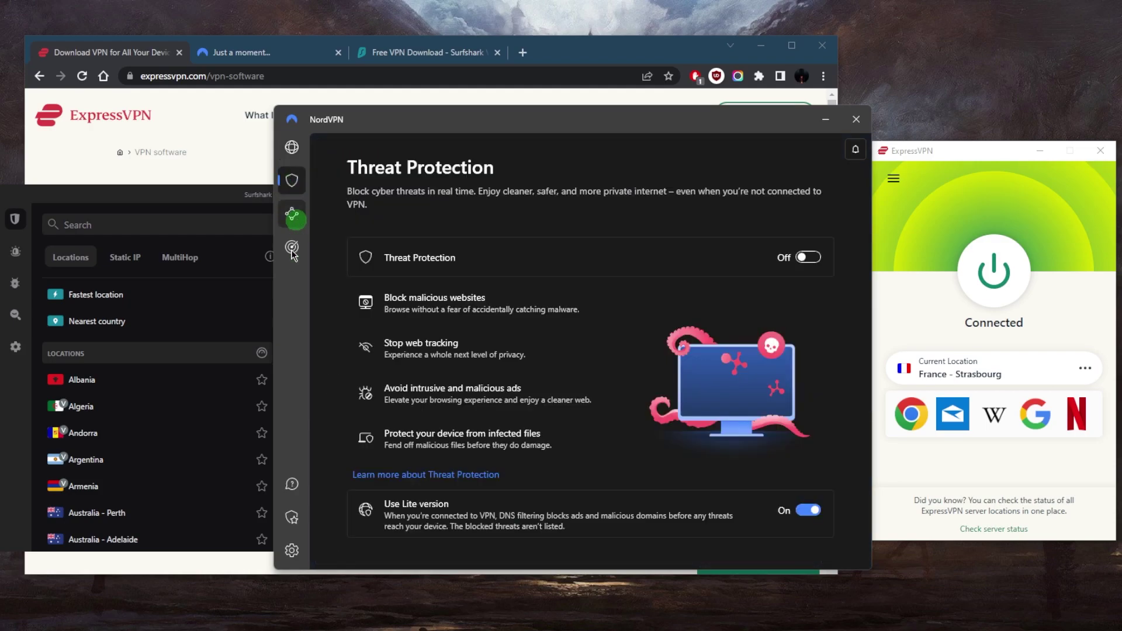
{"action": "left_click", "coordinate": [292, 247]}
{"action": "left_click", "coordinate": [292, 148]}
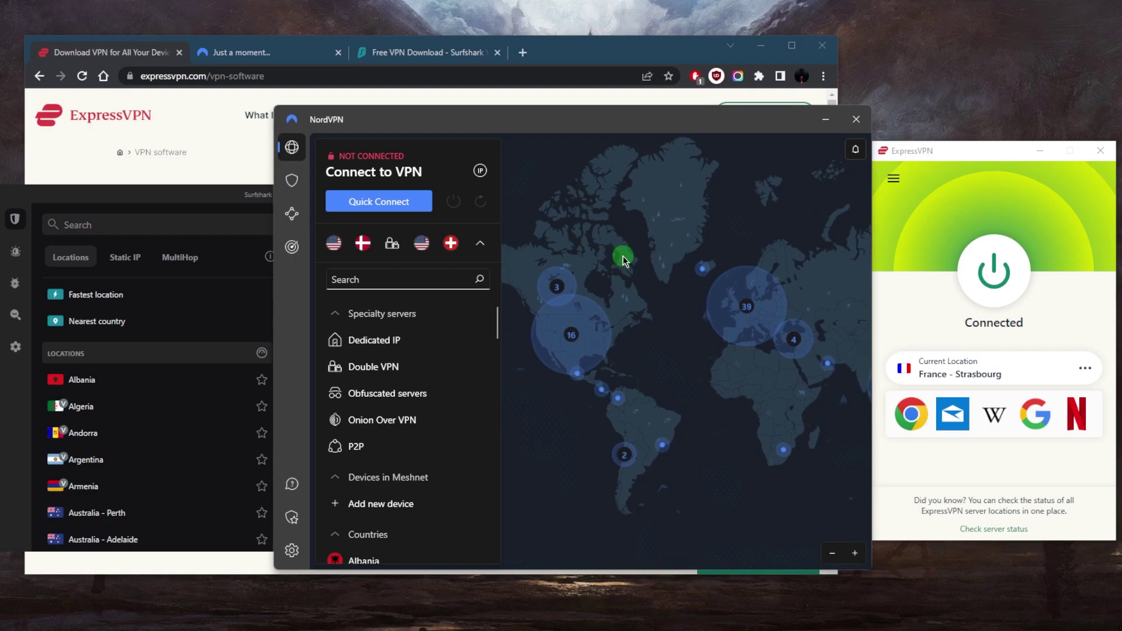
{"action": "left_click_drag", "start_coordinate": [623, 257], "coordinate": [617, 257]}
{"action": "left_click", "coordinate": [215, 205]}
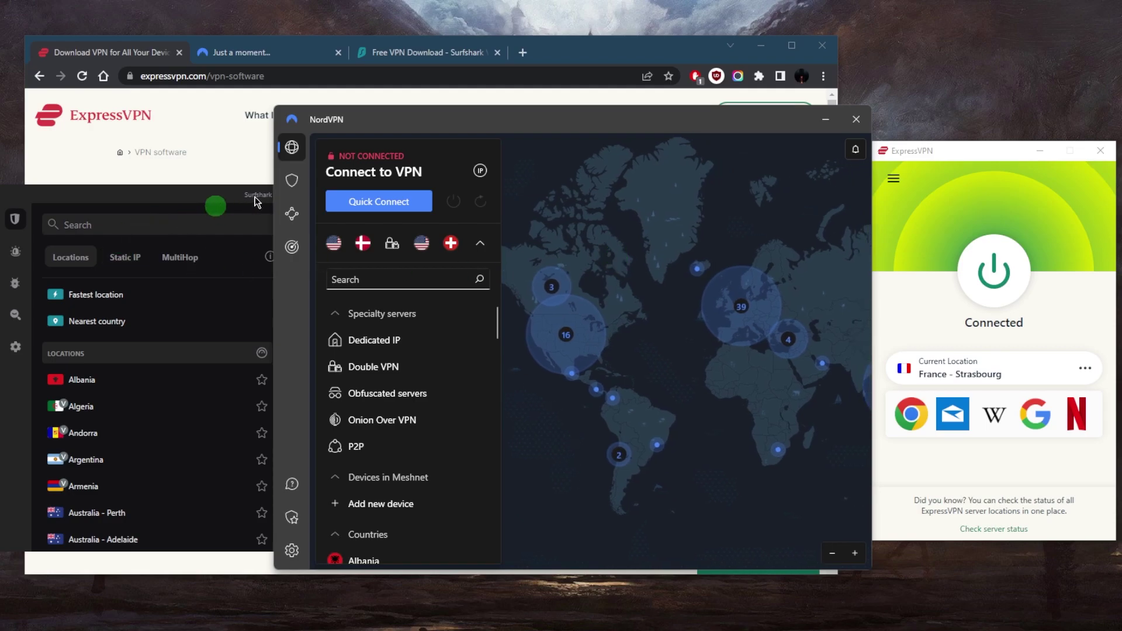
Step: Look through Surfshark's VPN settings, then return to its locations list
{"action": "left_click", "coordinate": [255, 201]}
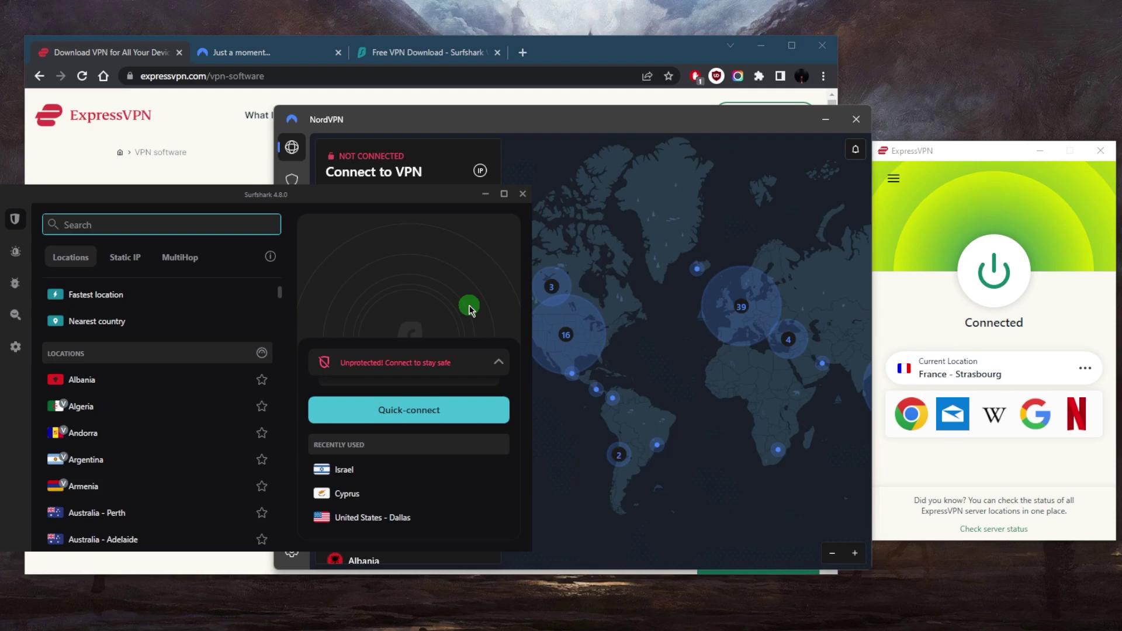
{"action": "left_click", "coordinate": [17, 346]}
{"action": "left_click", "coordinate": [108, 236]}
{"action": "scroll", "coordinate": [187, 400], "scroll_direction": "down", "scroll_amount": 3}
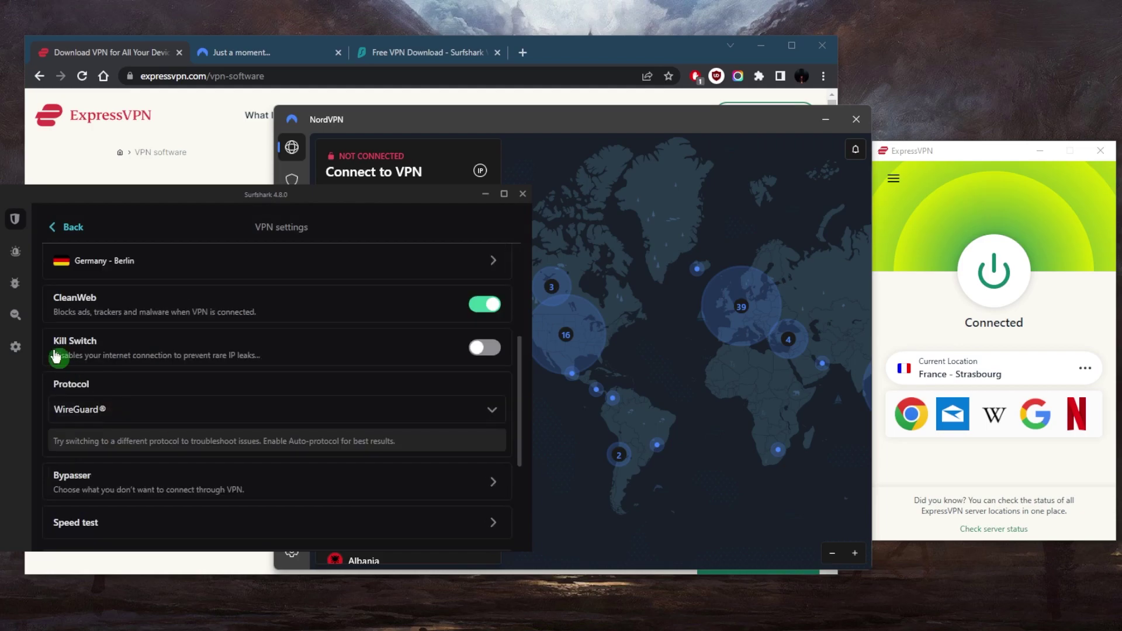
{"action": "left_click", "coordinate": [67, 227]}
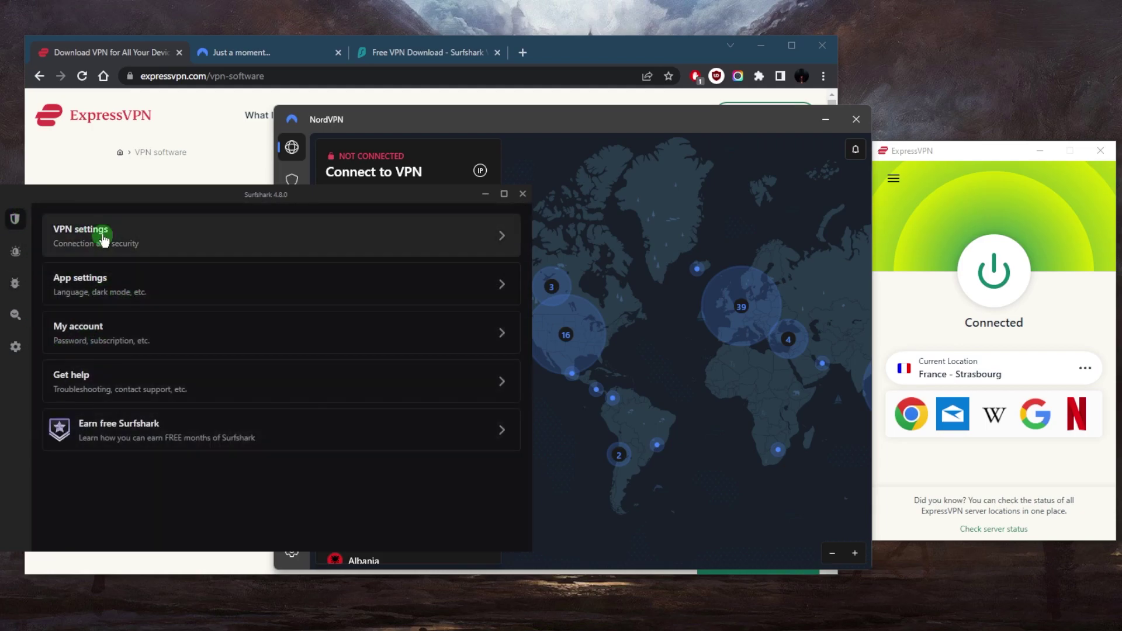
{"action": "mouse_move", "coordinate": [9, 237]}
{"action": "left_click", "coordinate": [15, 219]}
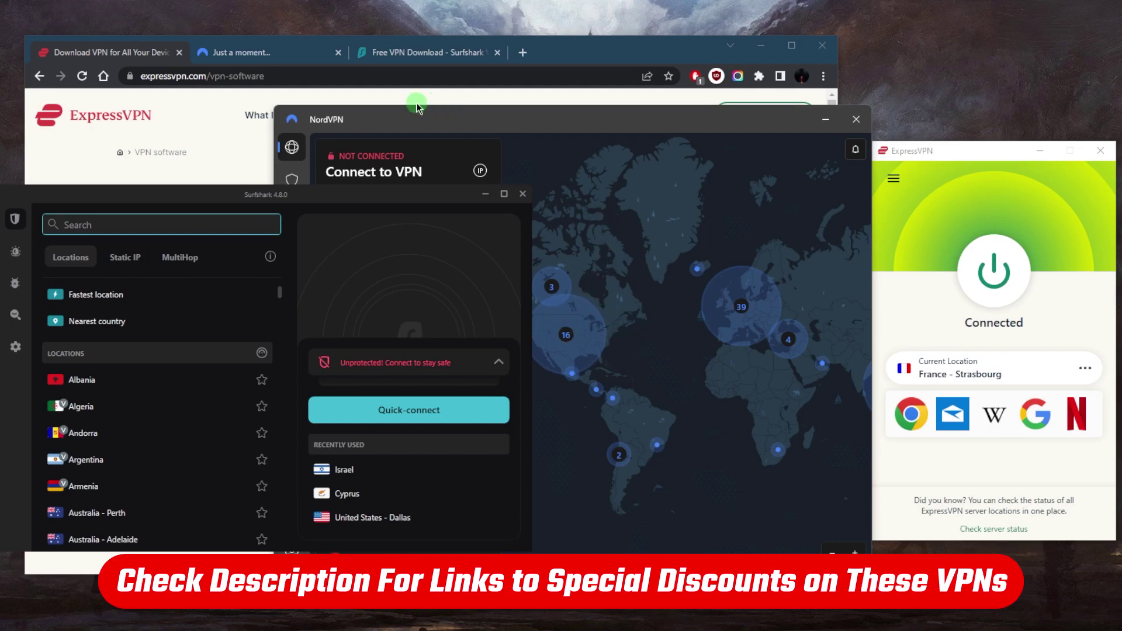
Step: In Chrome, view the Surfshark and NordVPN download tabs, then scroll ExpressVPN's page to its device apps
{"action": "left_click", "coordinate": [425, 52]}
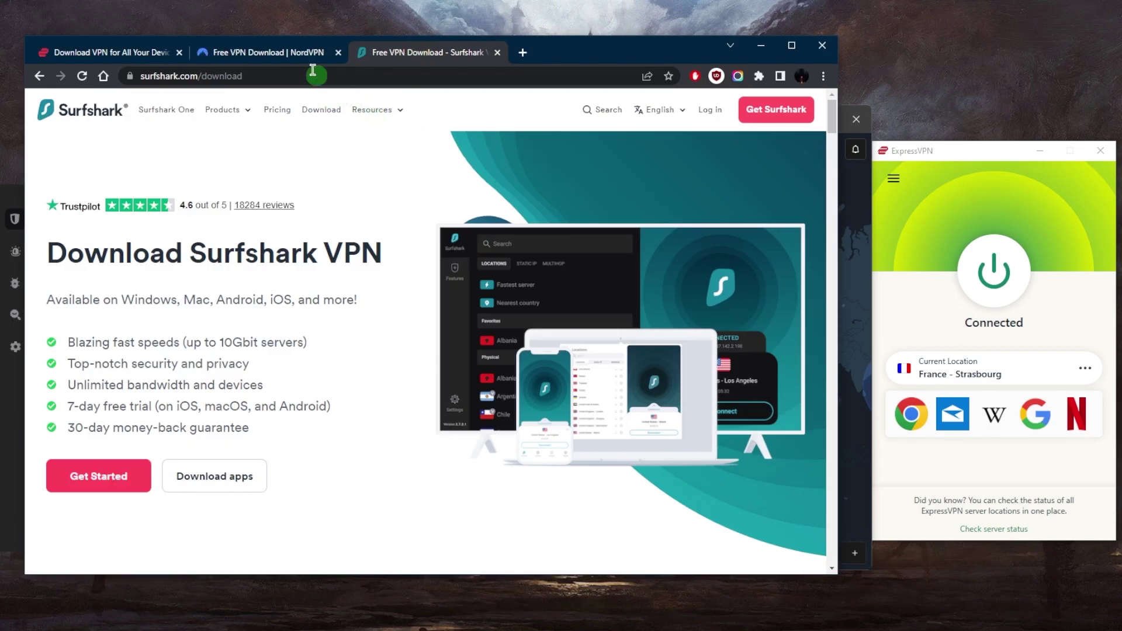
{"action": "left_click", "coordinate": [285, 51]}
{"action": "scroll", "coordinate": [358, 283], "scroll_direction": "down", "scroll_amount": 5}
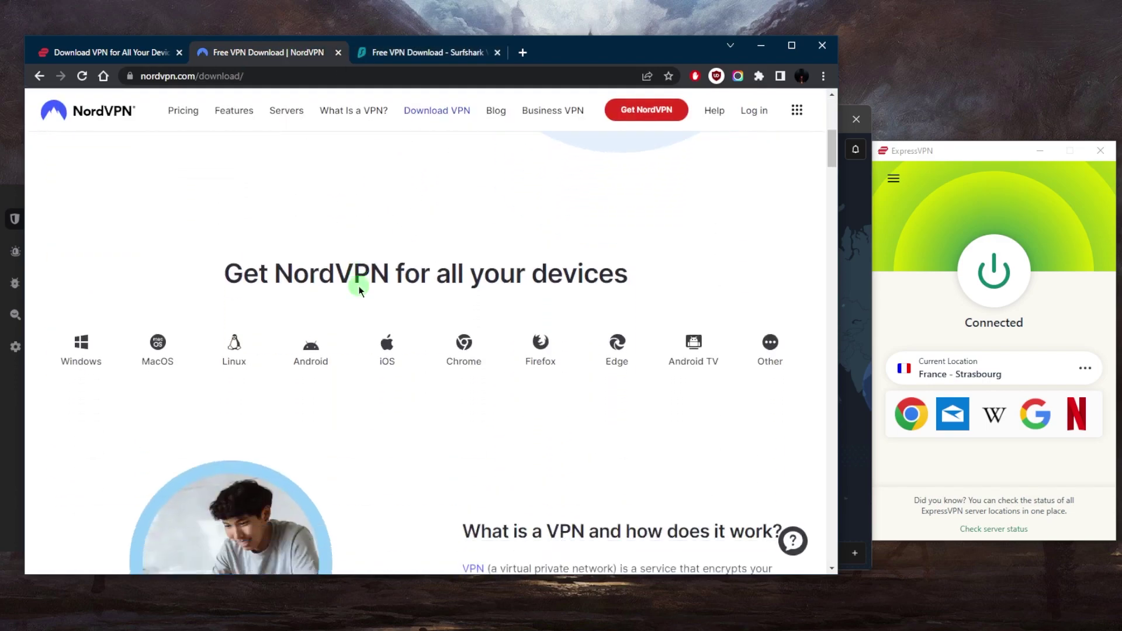
{"action": "left_click", "coordinate": [98, 55]}
{"action": "scroll", "coordinate": [315, 263], "scroll_direction": "down", "scroll_amount": 10}
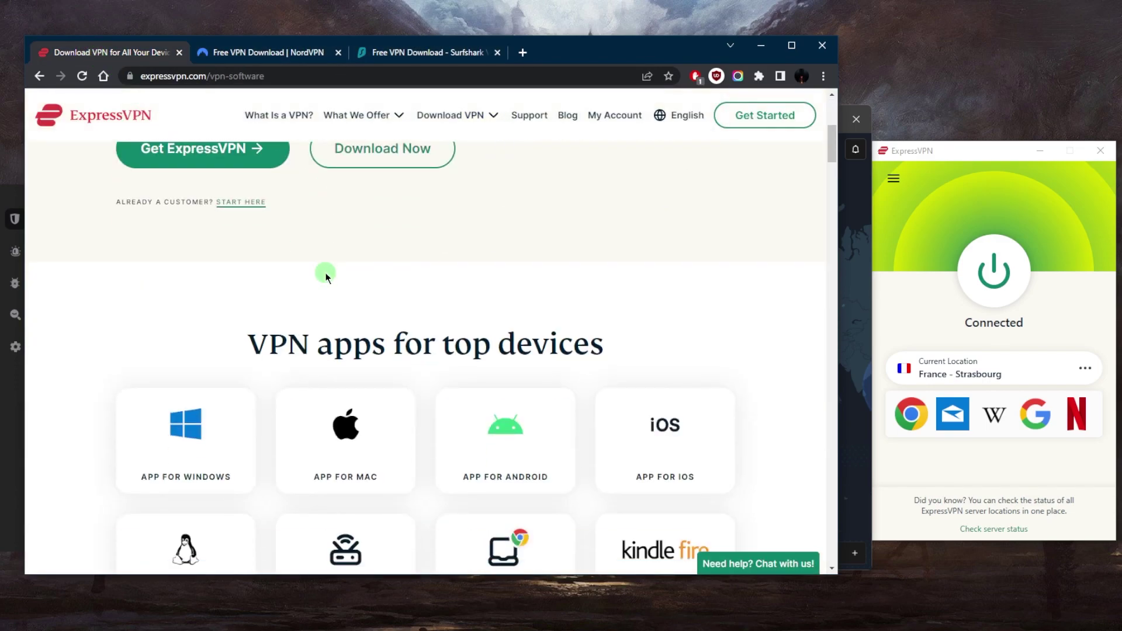
{"action": "scroll", "coordinate": [358, 283], "scroll_direction": "up", "scroll_amount": 2}
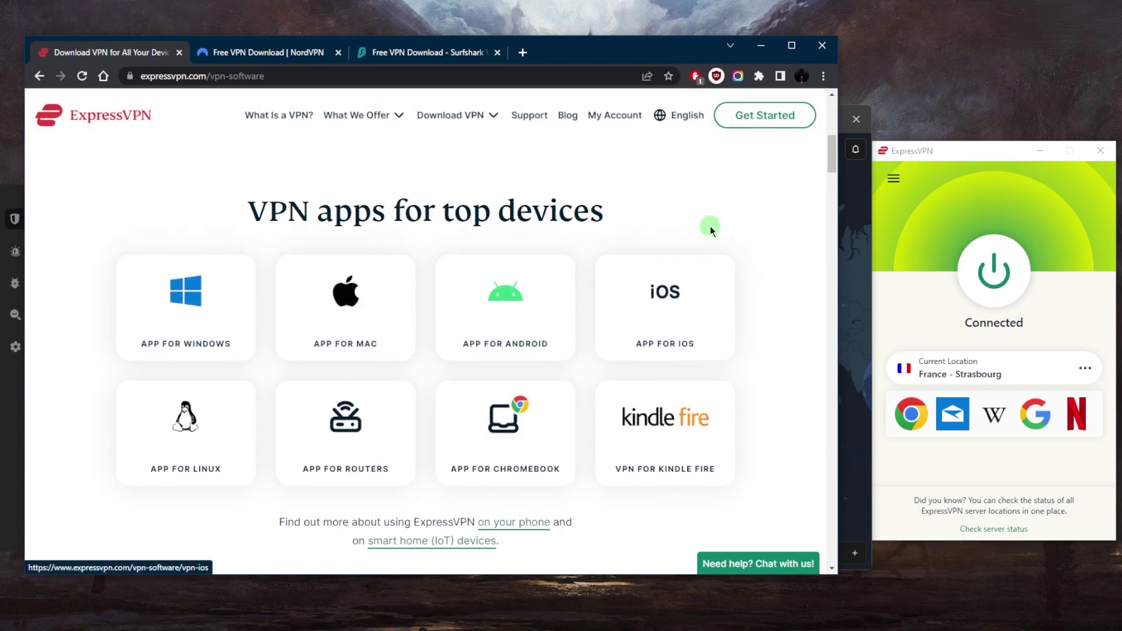
Step: Cycle windows with Alt+Tab to bring Surfshark forward, then disconnect ExpressVPN from France - Strasbourg
{"action": "key", "text": "alt+Tab"}
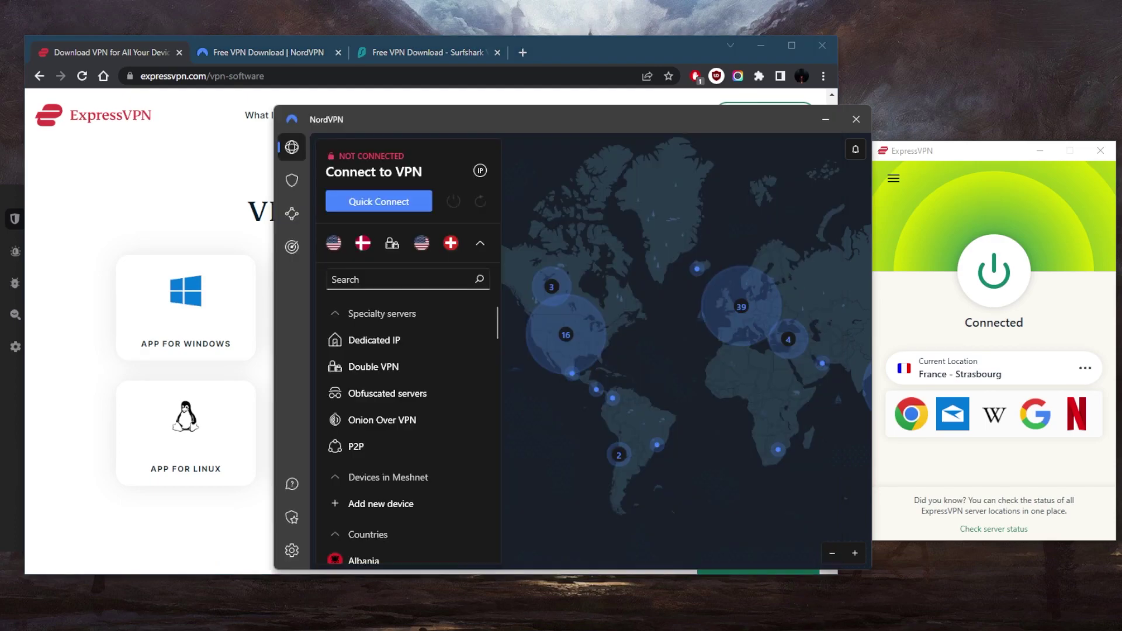
{"action": "key", "text": "alt+Tab"}
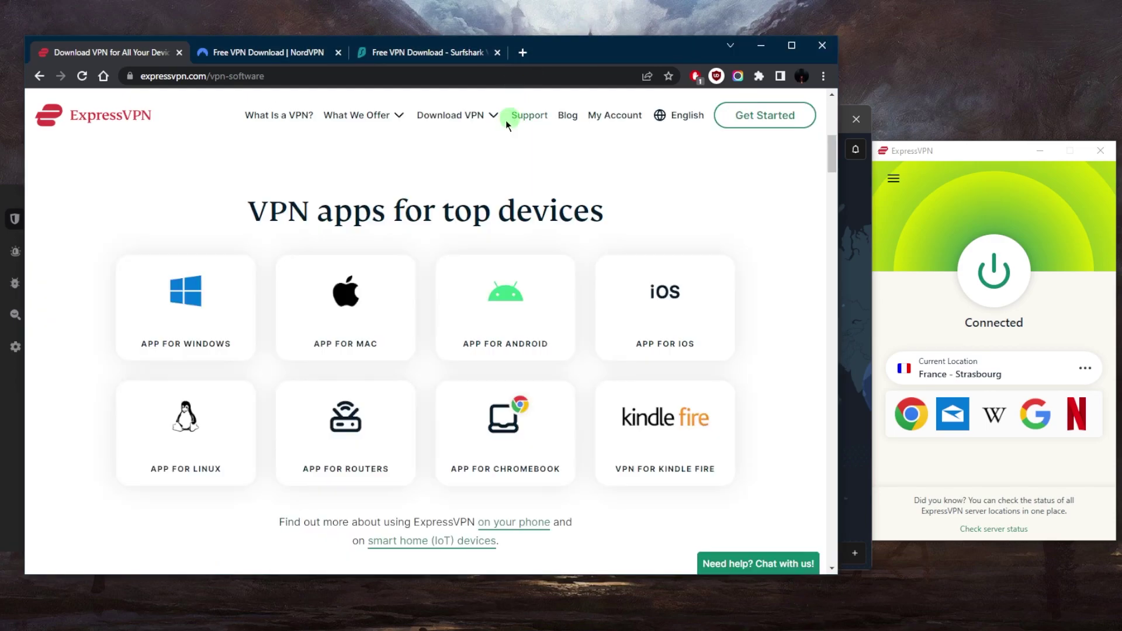
{"action": "key", "text": "alt+Tab"}
{"action": "key", "text": "alt+Tab"}
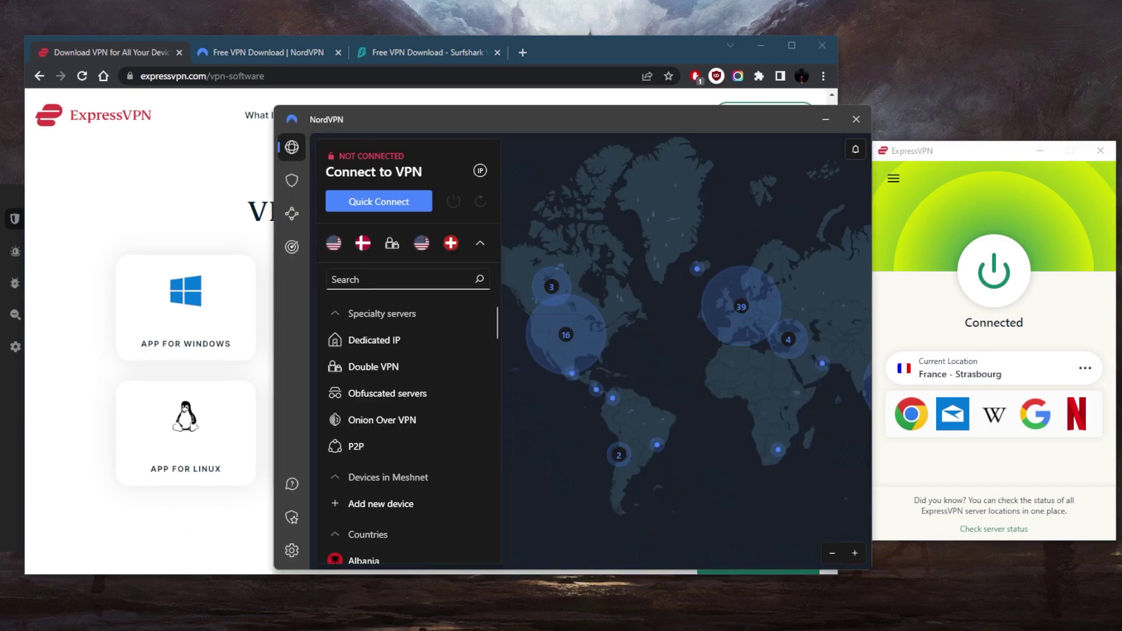
{"action": "key", "text": "alt+Tab"}
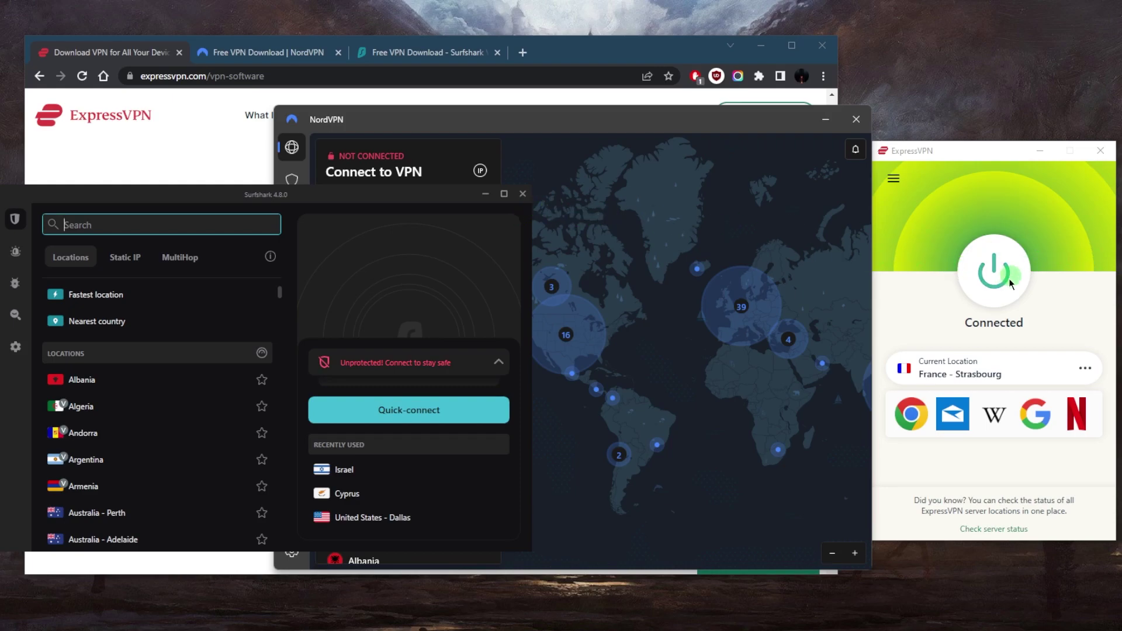
{"action": "left_click", "coordinate": [1013, 304]}
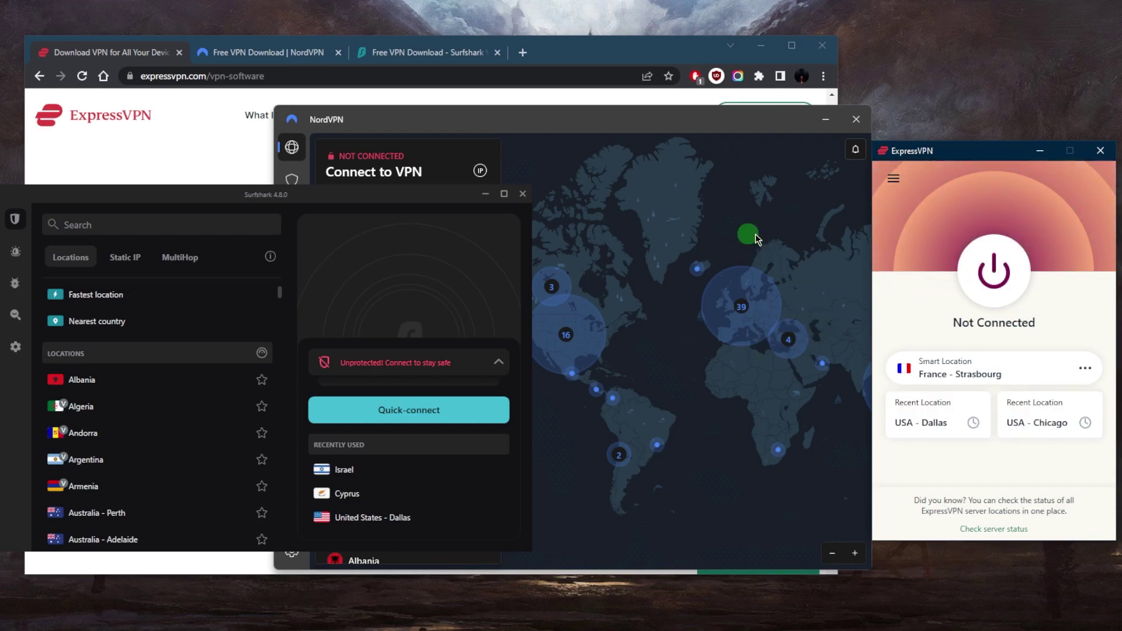
Step: Show ExpressVPN's All Locations list by region and collapse the Europe section
{"action": "left_click", "coordinate": [894, 181]}
{"action": "left_click", "coordinate": [799, 216]}
{"action": "left_click", "coordinate": [738, 214]}
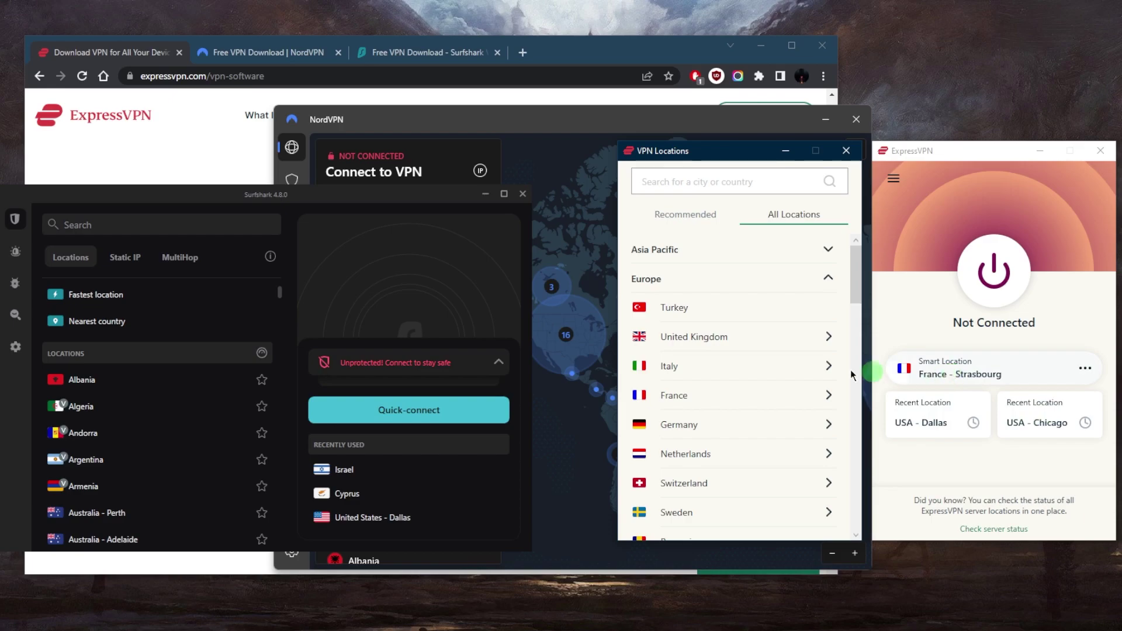
{"action": "left_click", "coordinate": [827, 277]}
Step: Expand Americas, open the United States server list and connect to USA - Atlanta
{"action": "left_click", "coordinate": [828, 308]}
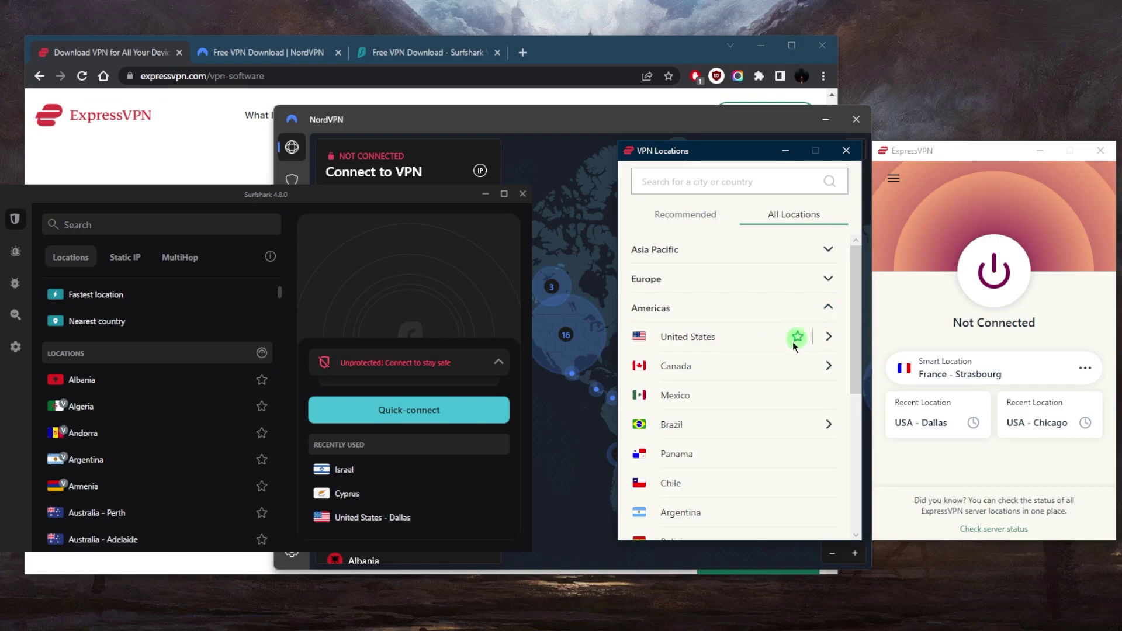
{"action": "left_click", "coordinate": [679, 337]}
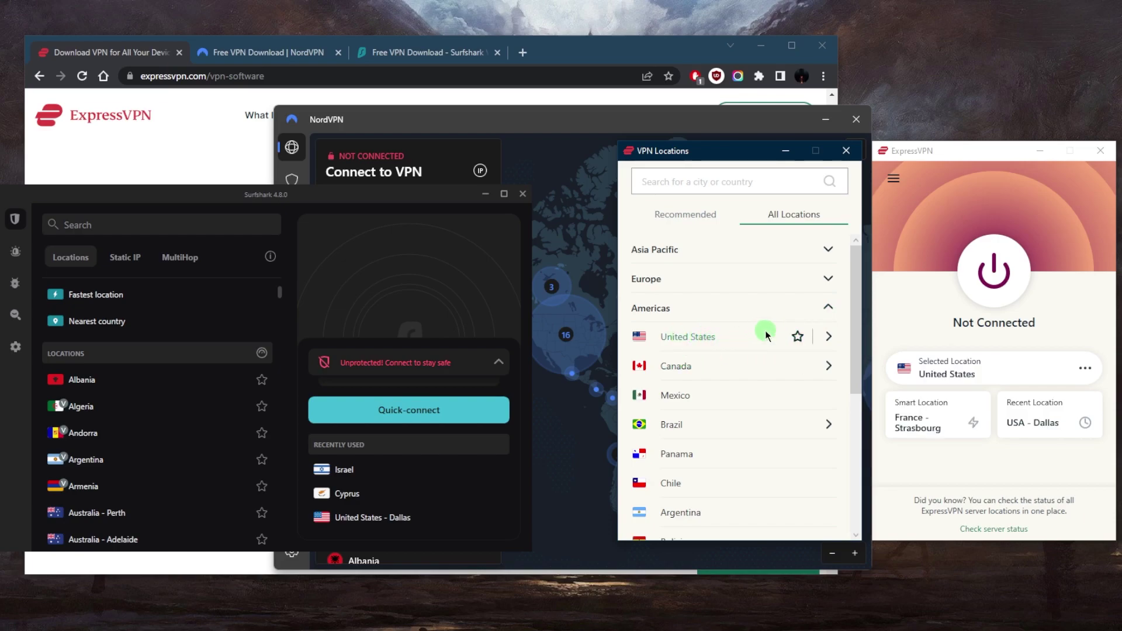
{"action": "left_click", "coordinate": [829, 336]}
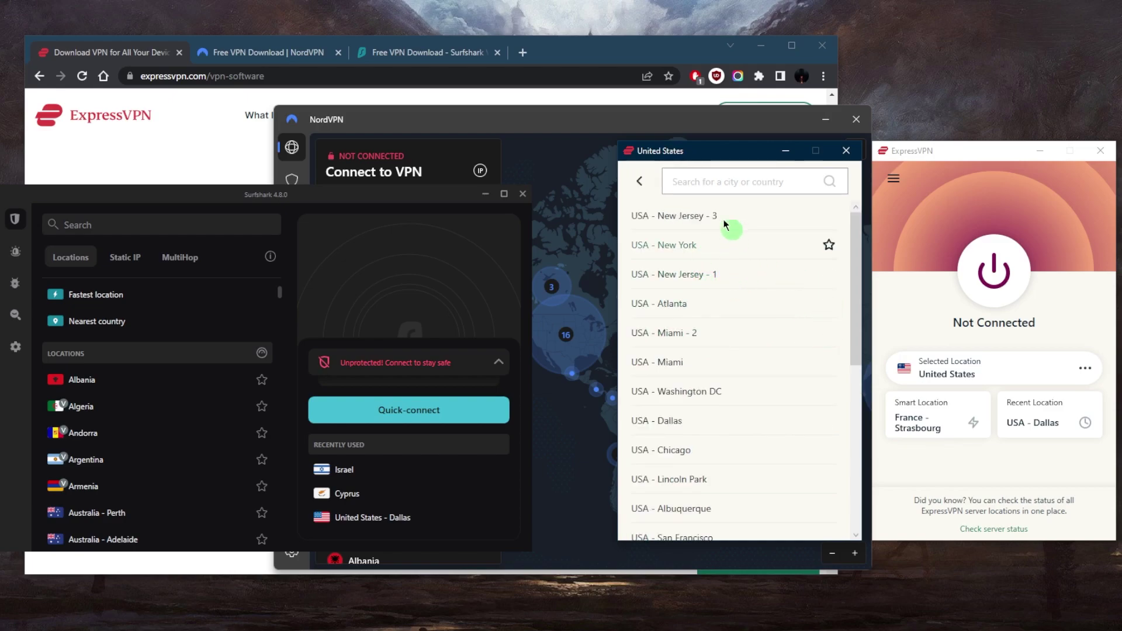
{"action": "left_click", "coordinate": [640, 181]}
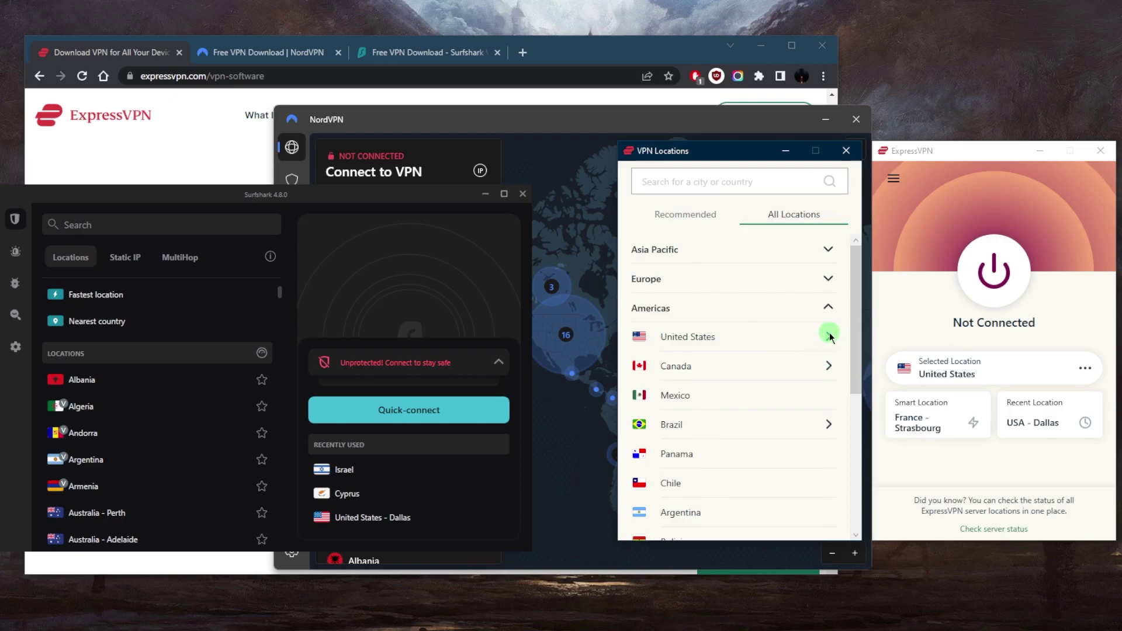
{"action": "left_click", "coordinate": [829, 335]}
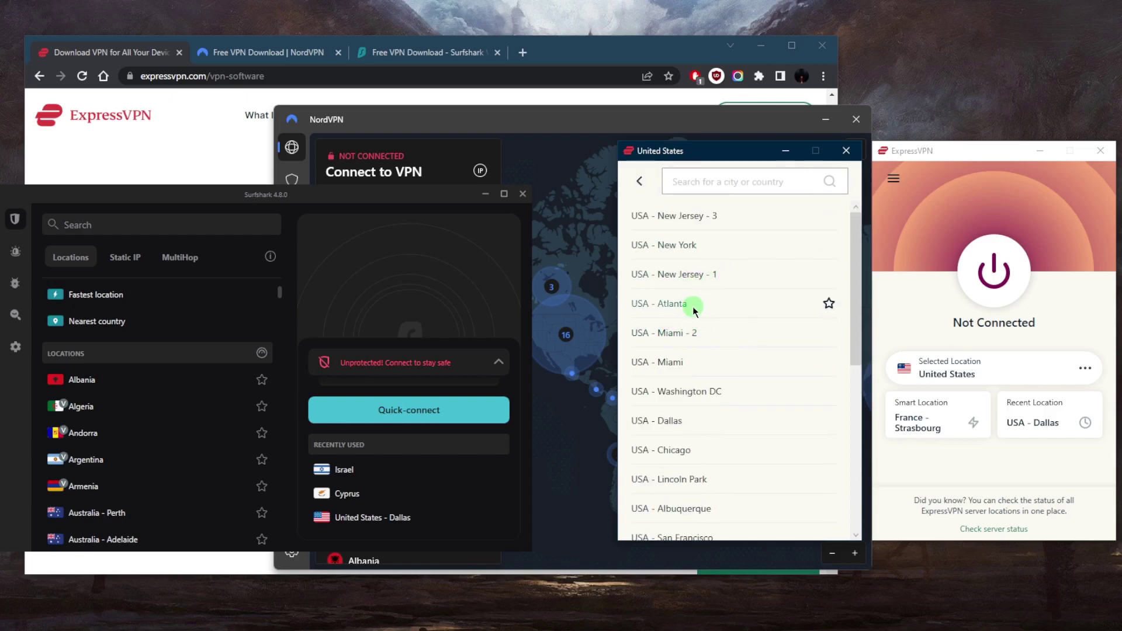
{"action": "left_click", "coordinate": [693, 310]}
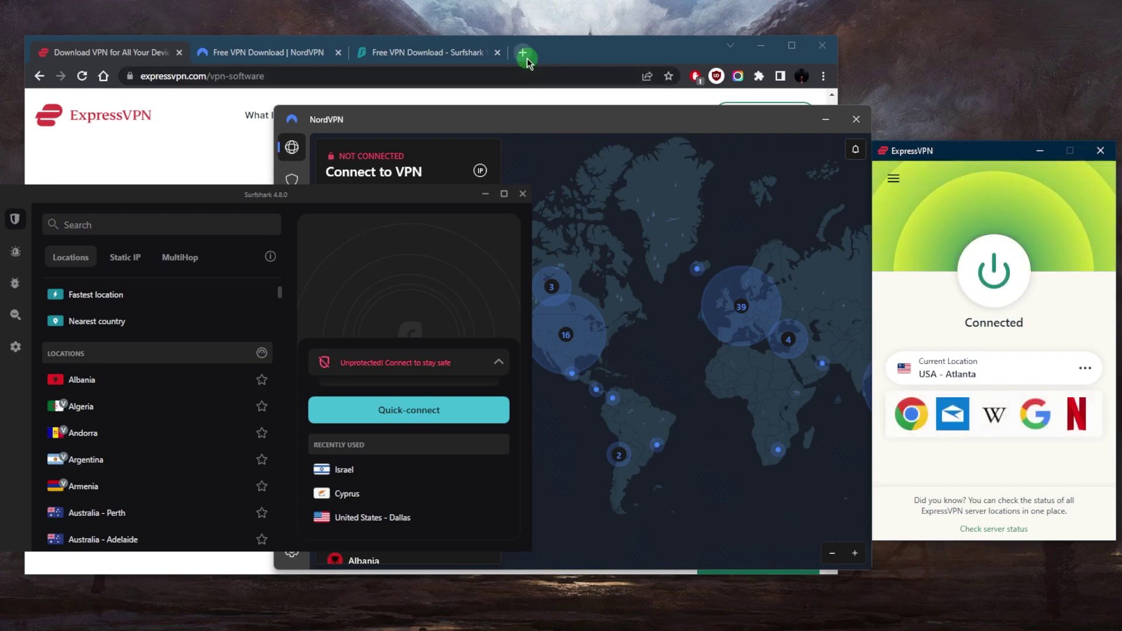
Step: Enter 'wha' in Chrome's address bar and load the autocompleted whatismyip-address.com
{"action": "left_click", "coordinate": [476, 76]}
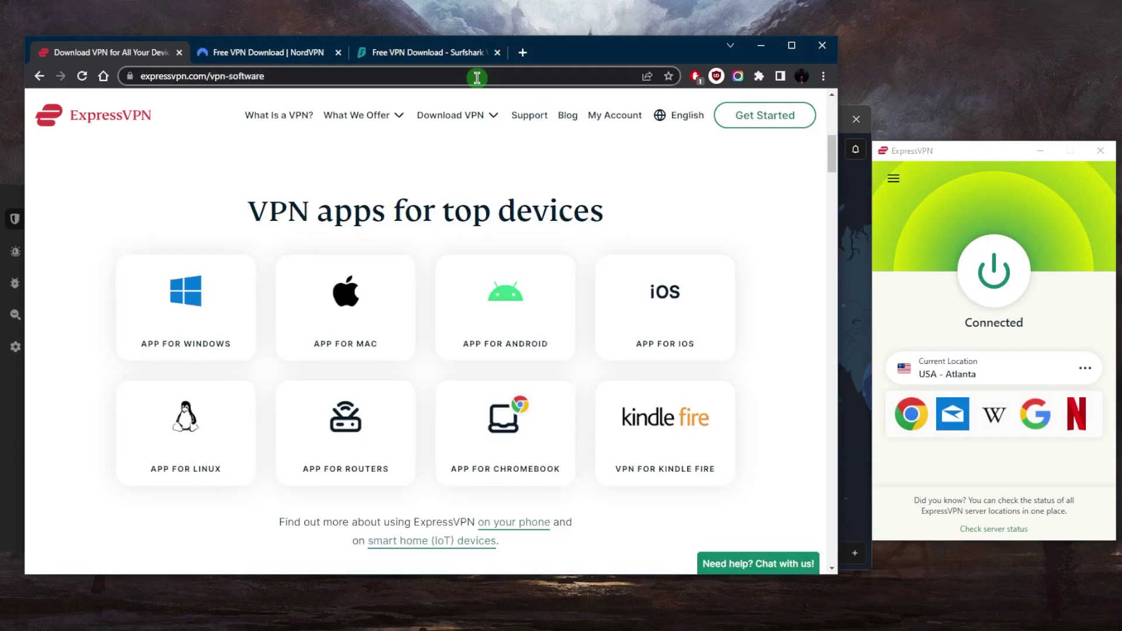
{"action": "type", "text": "whatismyip-address.com/#loaded"}
{"action": "key", "text": "Return"}
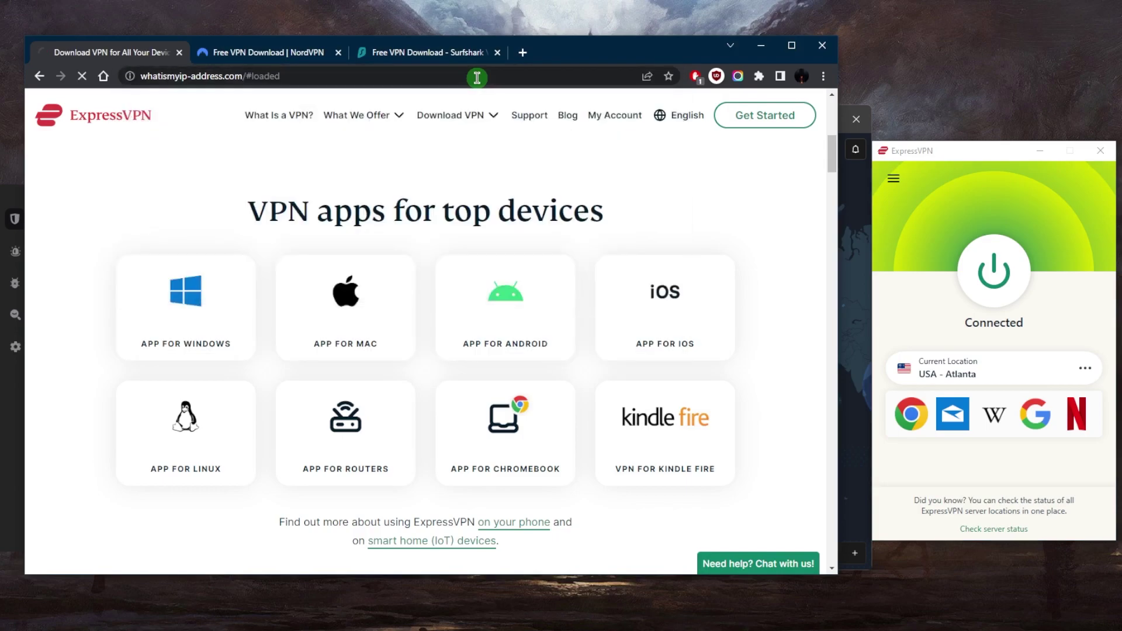